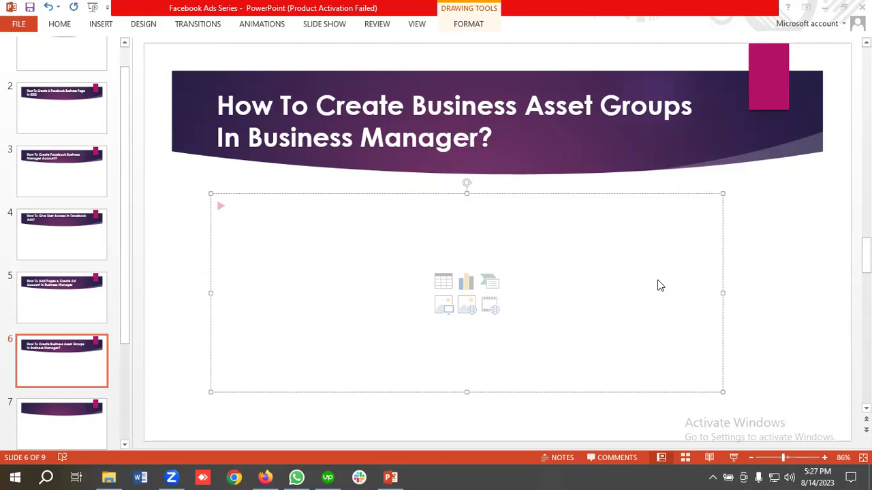
- Switch to Firefox, showing Meta's 'About business asset groups' help article
left_click(262, 477)
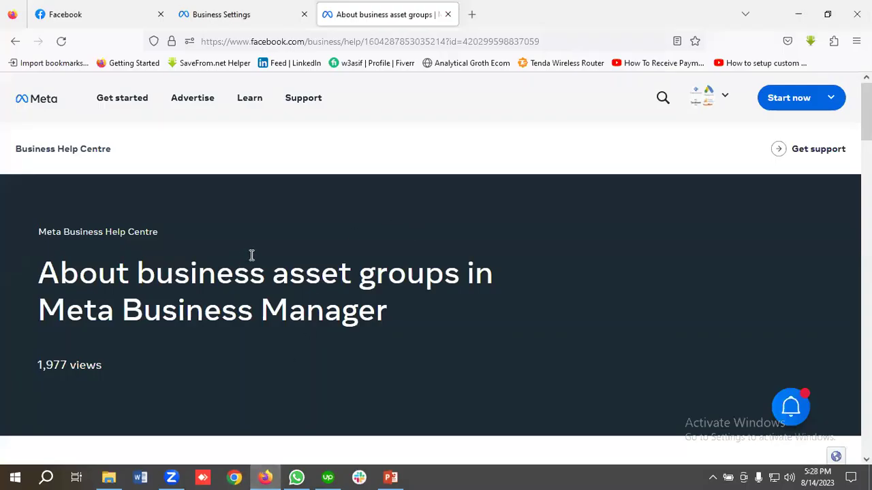
scroll(326, 247, "down", 2)
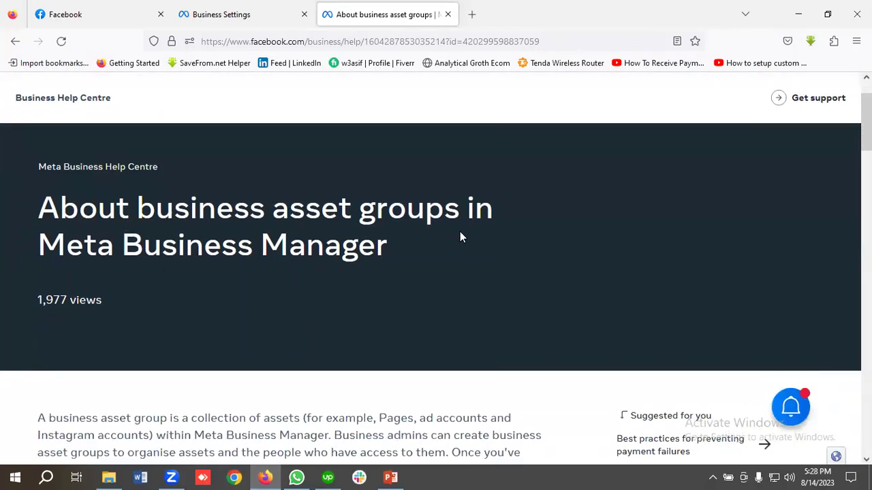
scroll(102, 282, "down", 3)
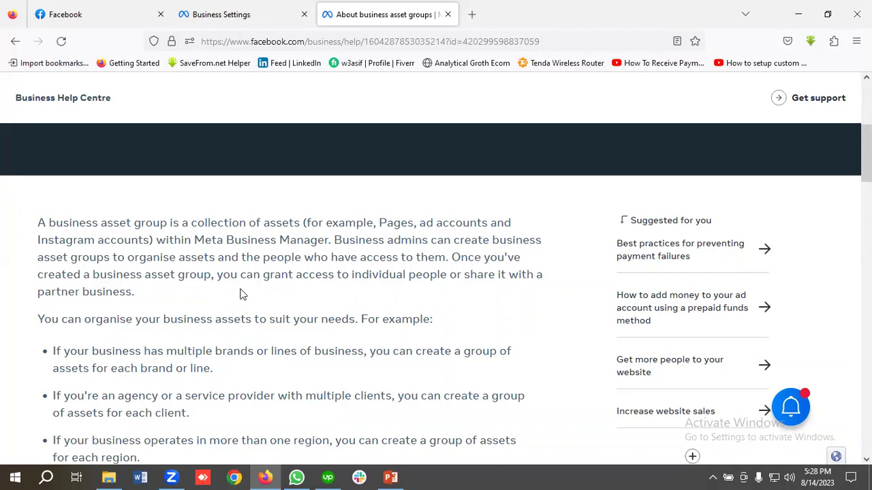
scroll(157, 276, "down", 2)
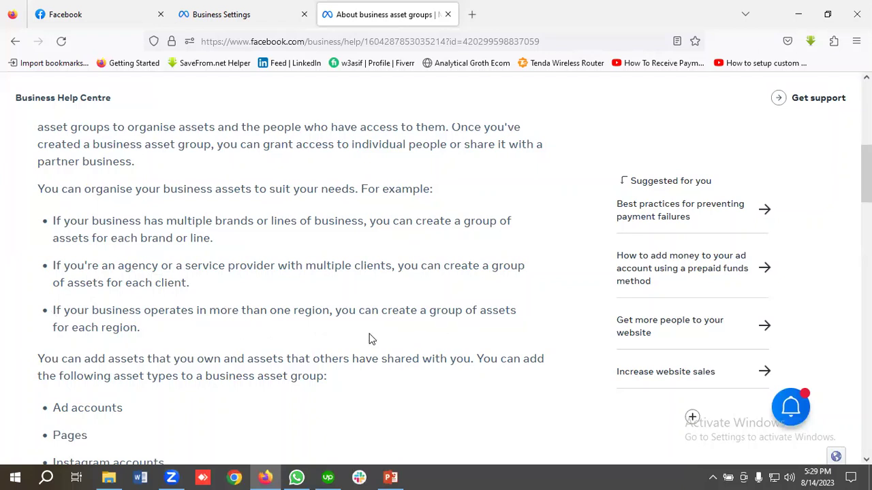
scroll(185, 306, "down", 4)
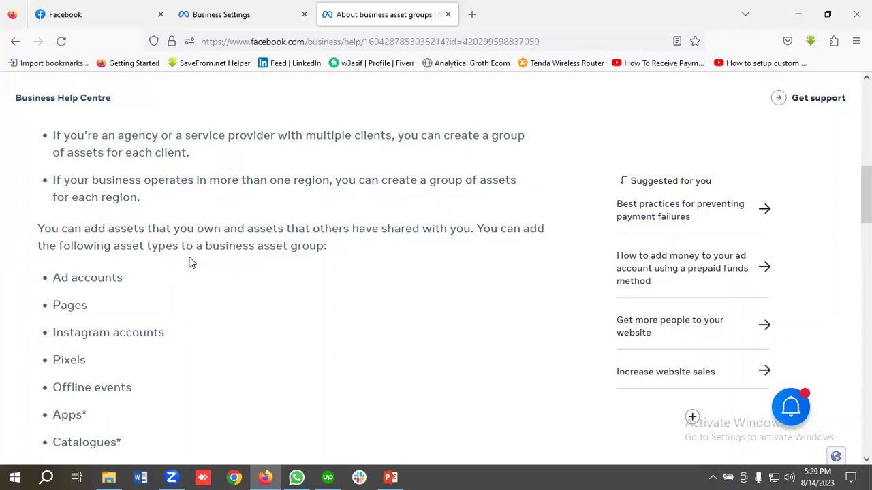
- Read the asset groups article to the end, then go to Business Settings' Business asset groups page
scroll(158, 267, "down", 2)
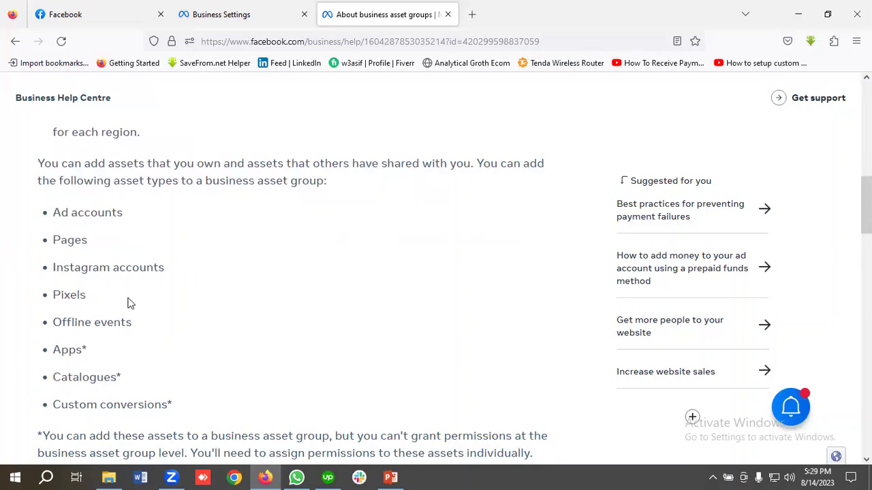
scroll(143, 280, "down", 2)
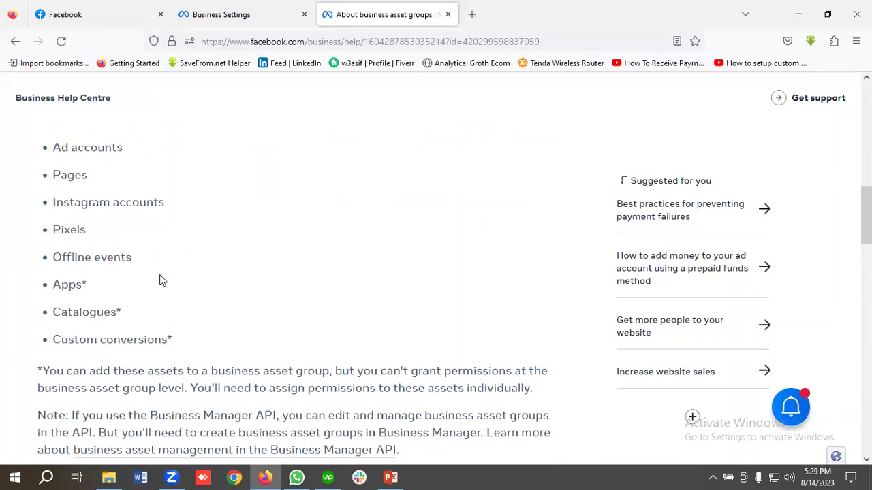
scroll(159, 302, "down", 2)
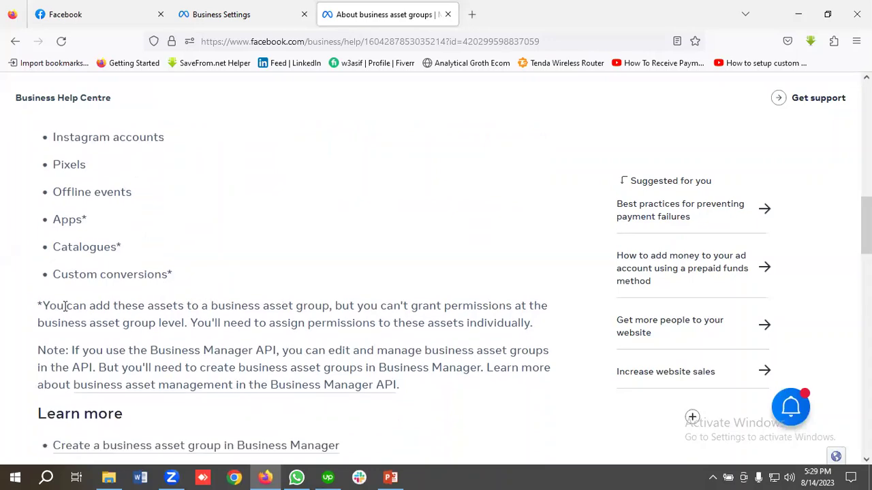
scroll(170, 275, "down", 4)
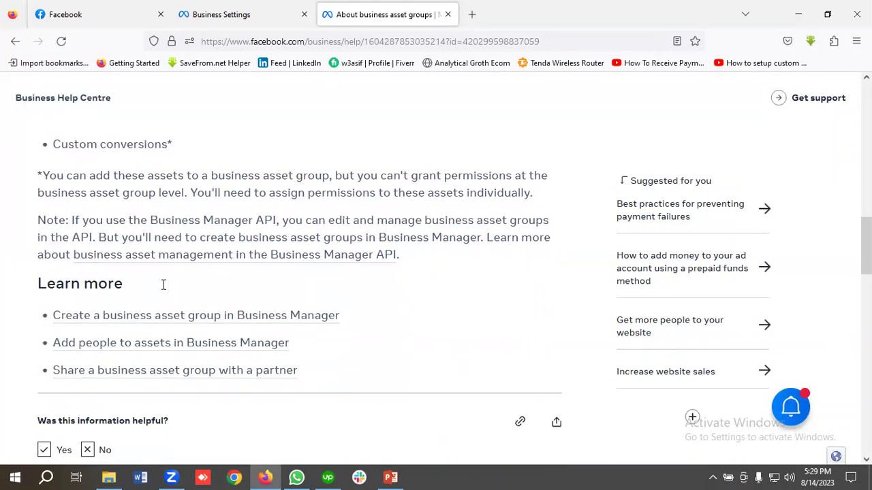
key("Home")
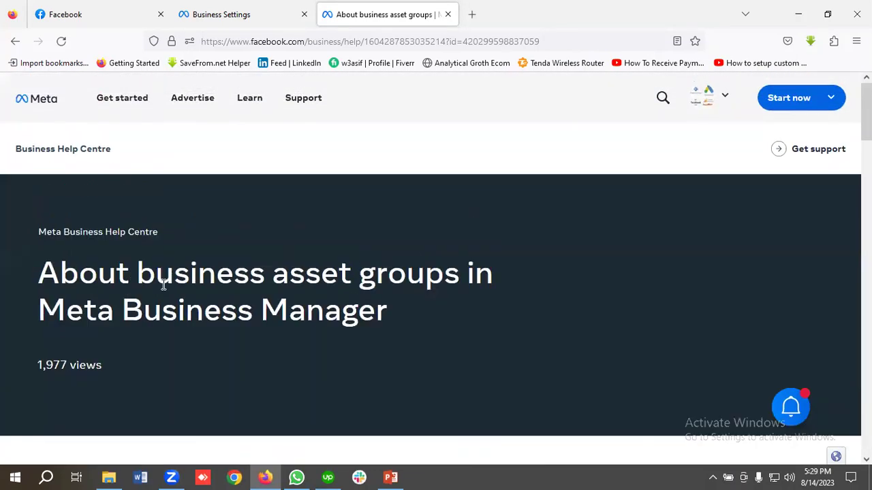
scroll(164, 285, "down", 8)
scroll(164, 286, "up", 8)
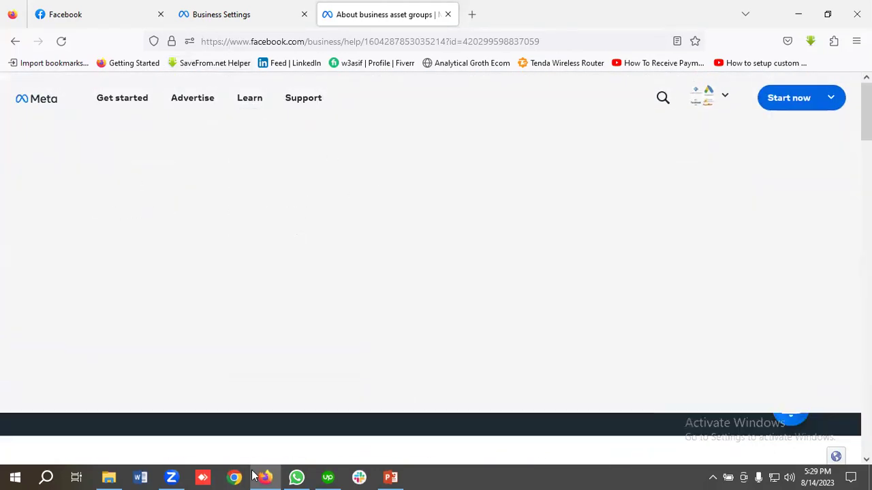
scroll(248, 267, "down", 2)
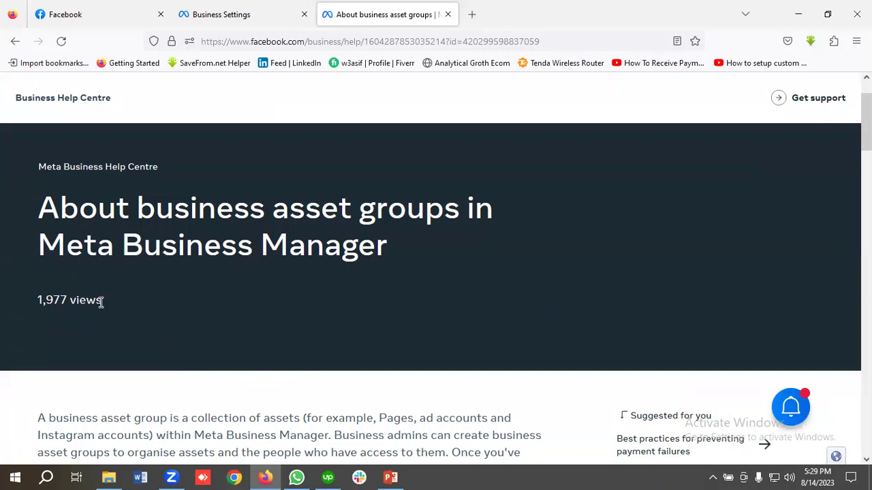
left_click(259, 15)
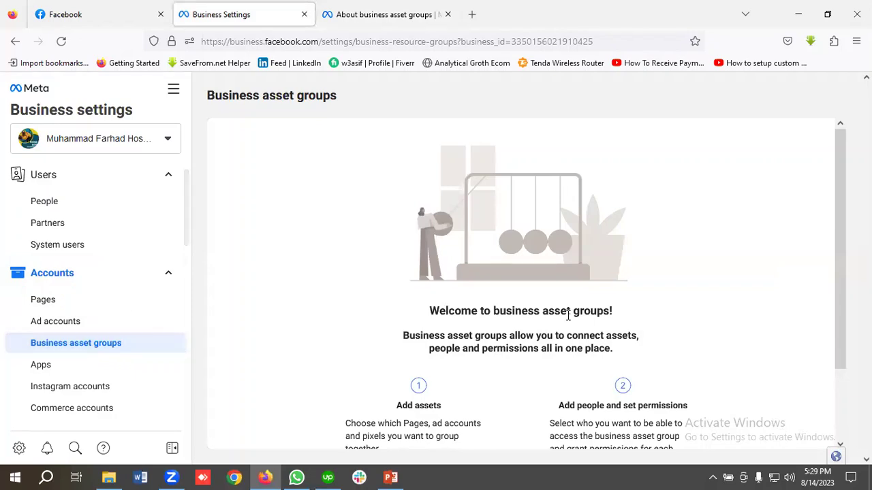
- Start creating a business asset group and select Agency as the organisation type
scroll(349, 303, "down", 2)
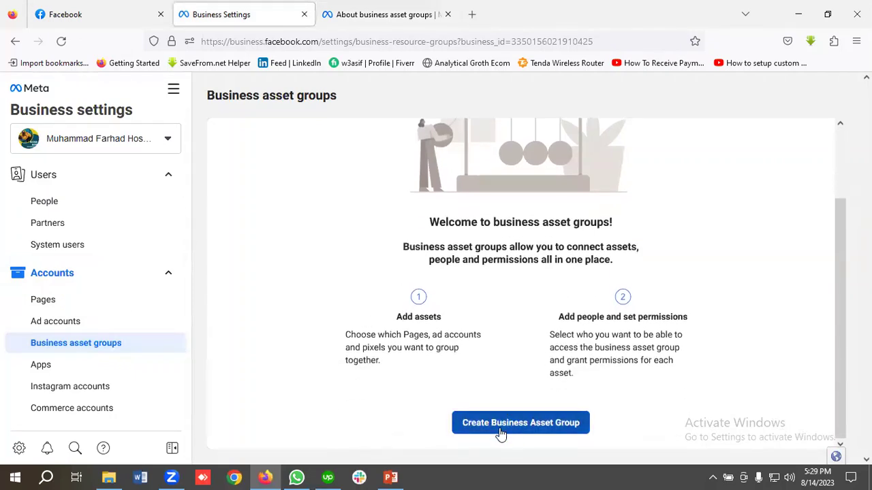
left_click(506, 428)
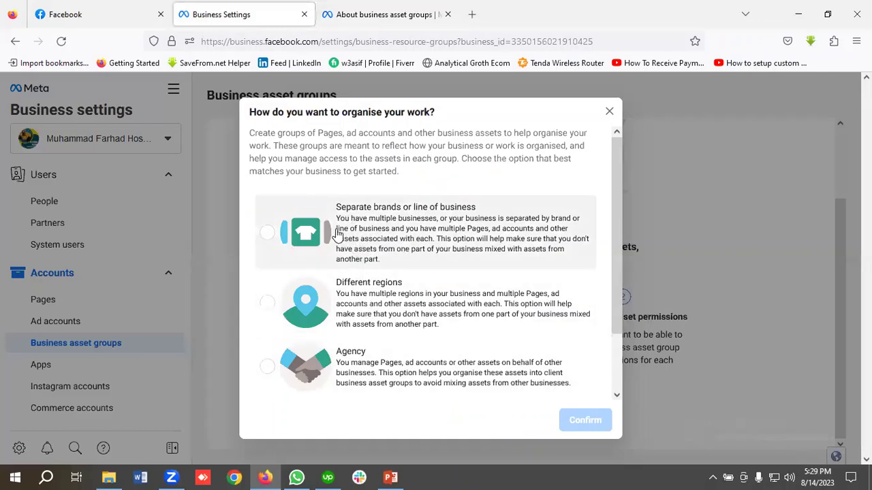
scroll(375, 293, "down", 1)
scroll(378, 298, "up", 1)
scroll(451, 252, "down", 1)
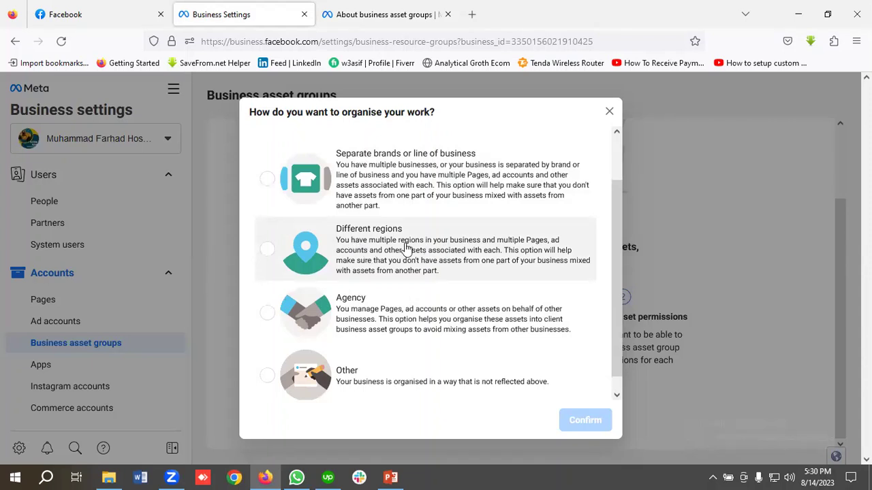
scroll(418, 252, "down", 1)
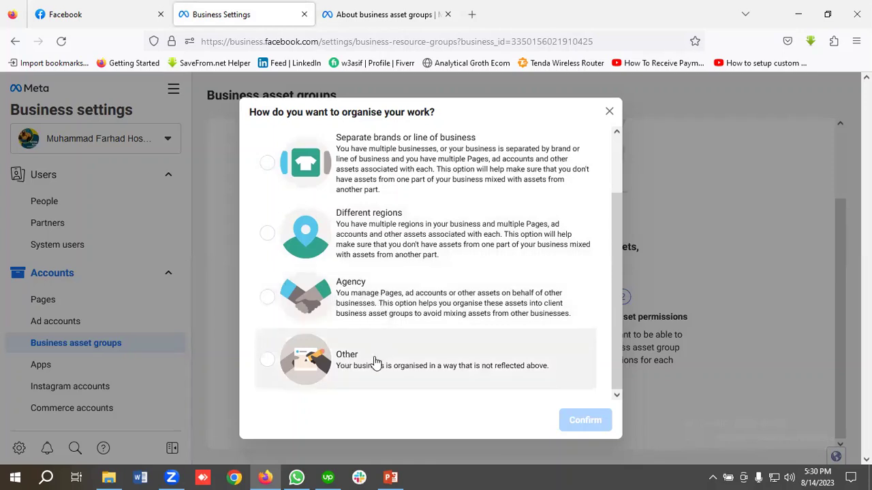
scroll(371, 304, "up", 1)
scroll(371, 304, "down", 1)
left_click(371, 304)
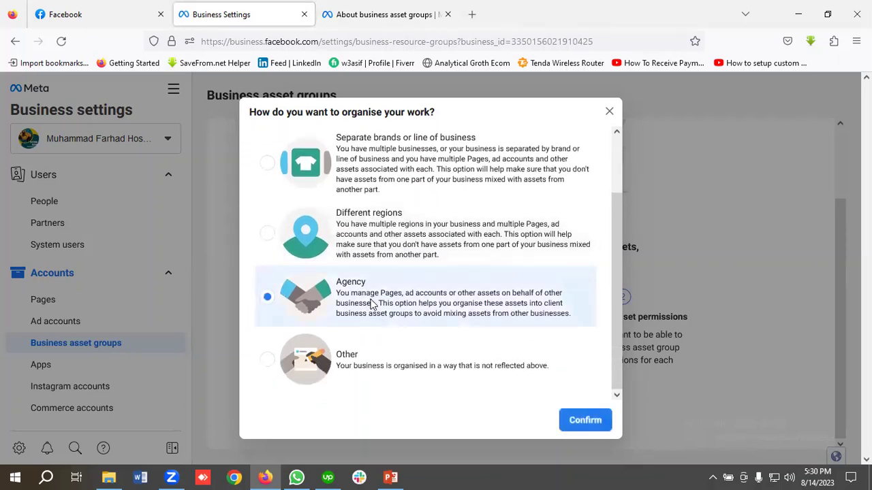
- Confirm Agency and enter 'Analytical Growth Business' as the asset group name
left_click(576, 419)
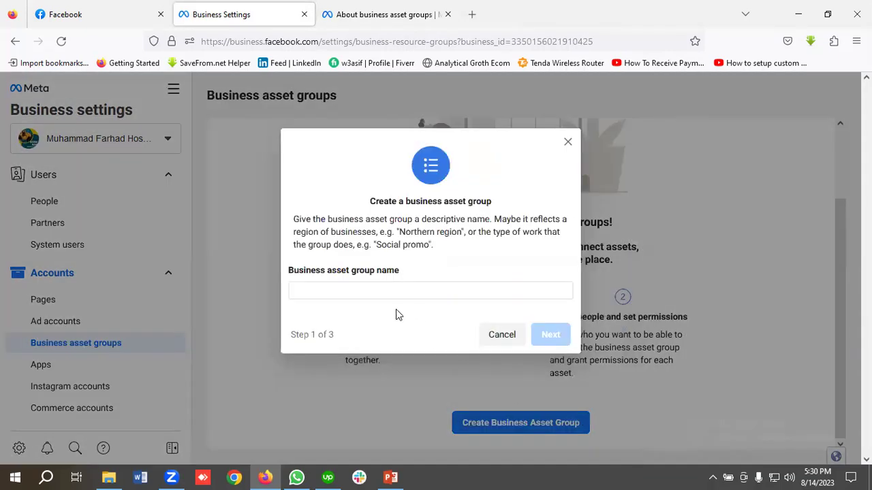
left_click(346, 292)
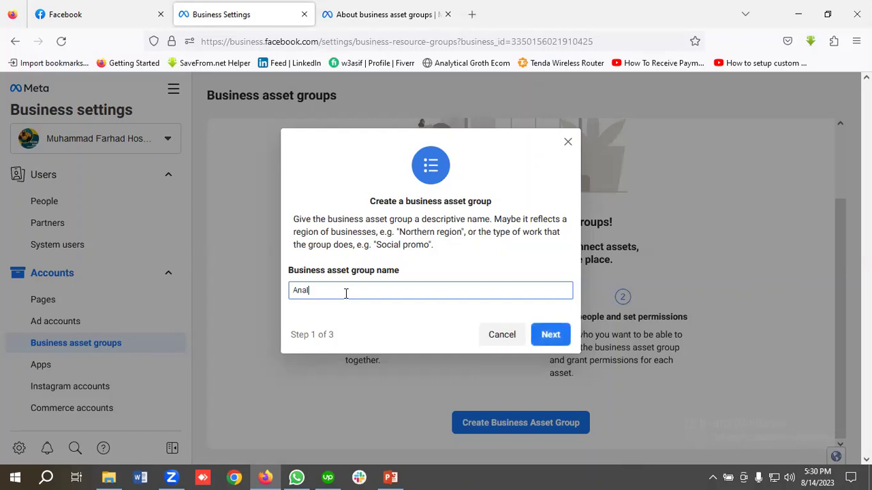
type("Analytical Growth Business Asset Groups")
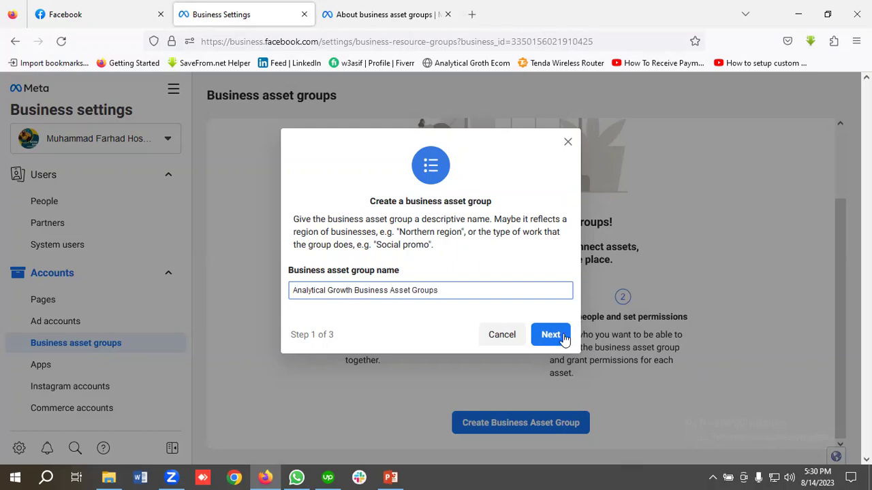
- Add the Learn Digitally page, Analytical Growth Ad Account and Analytical Growth Ecommerce Pixel
left_click(553, 339)
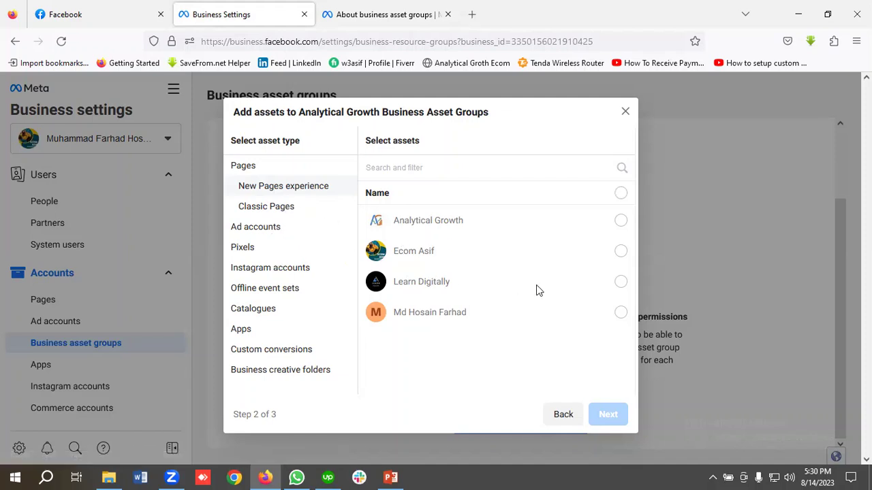
left_click(621, 282)
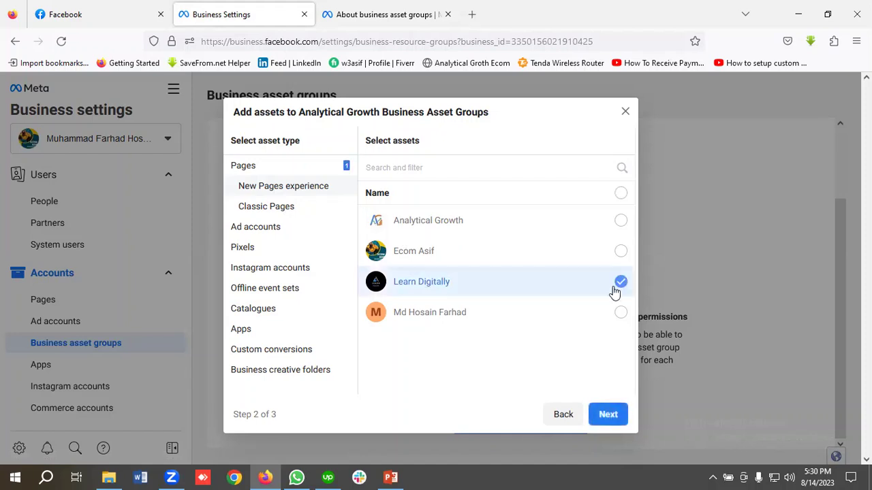
left_click(271, 229)
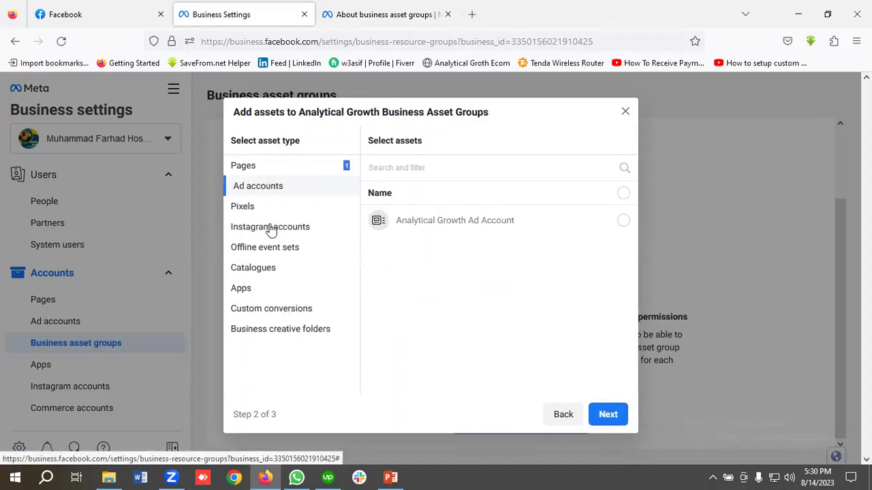
left_click(622, 222)
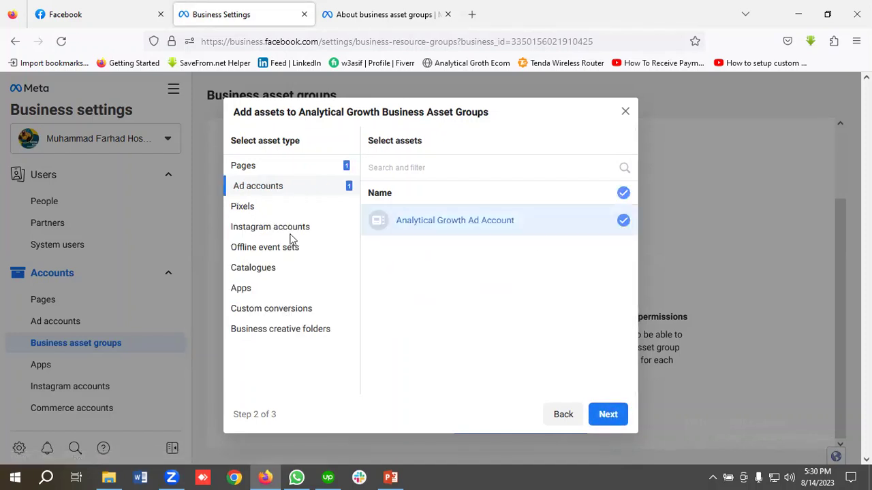
left_click(244, 213)
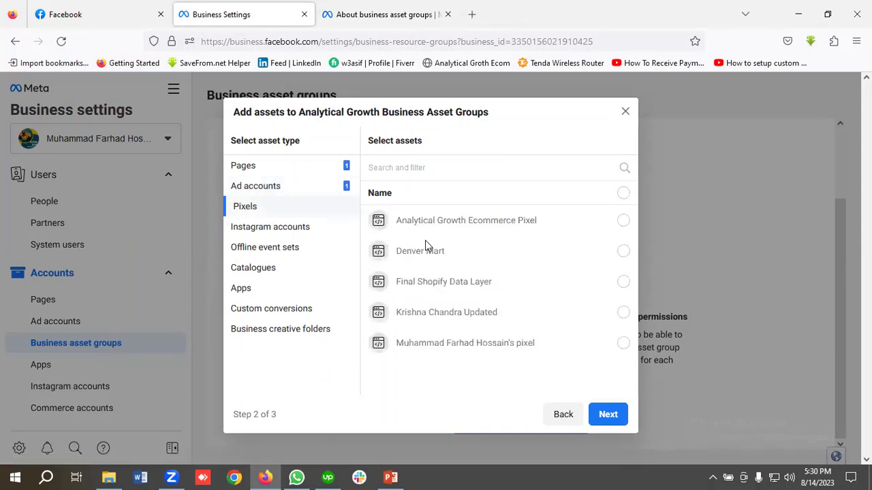
left_click(621, 222)
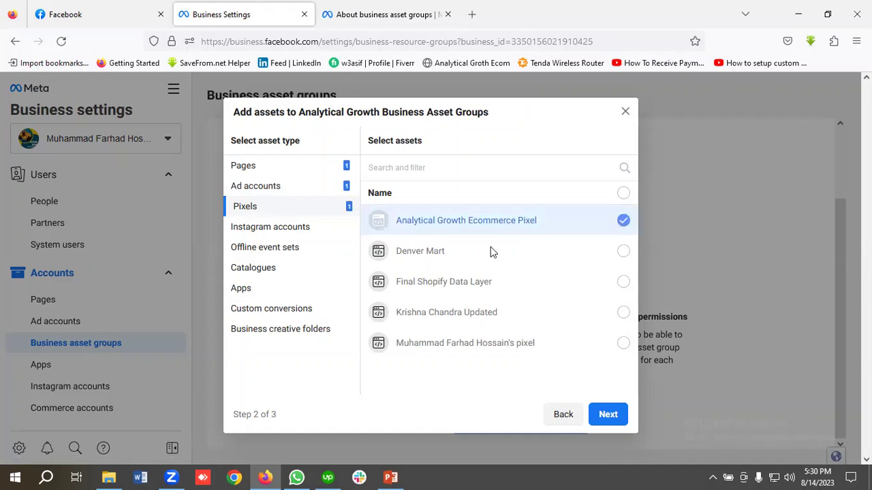
- Add the available catalogue and check Instagram, offline events, apps, conversions and creative folders
left_click(298, 233)
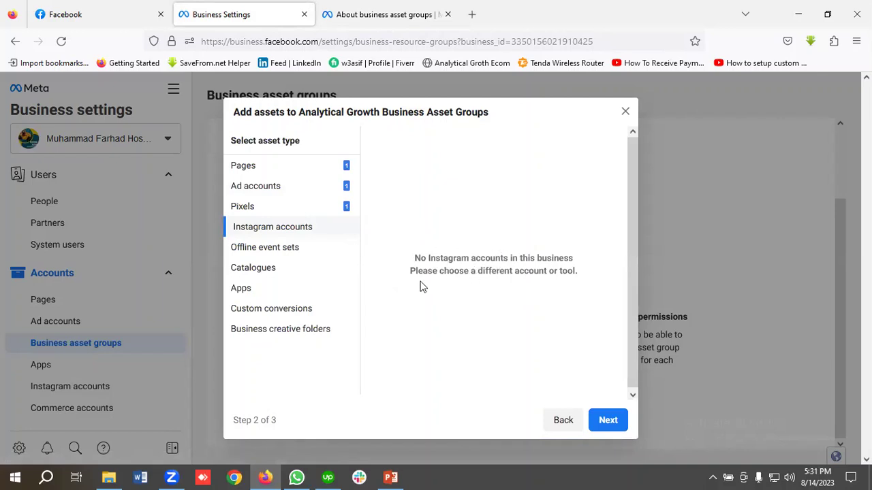
left_click(267, 249)
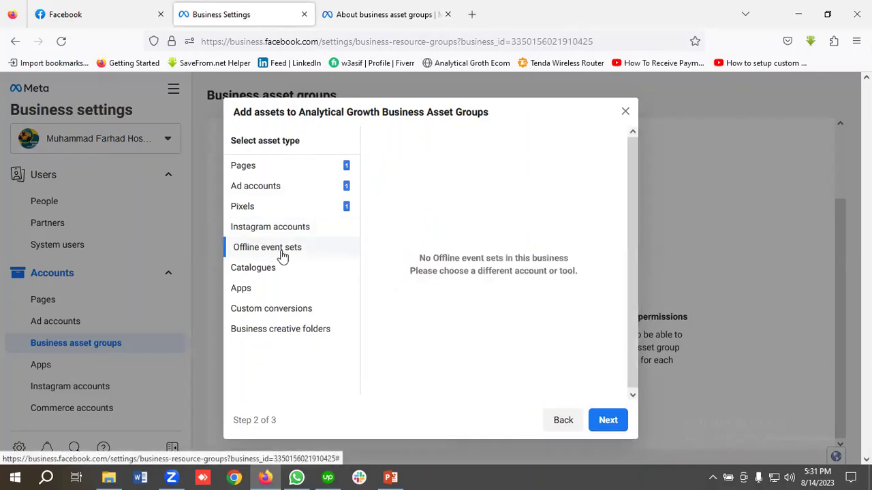
left_click(263, 269)
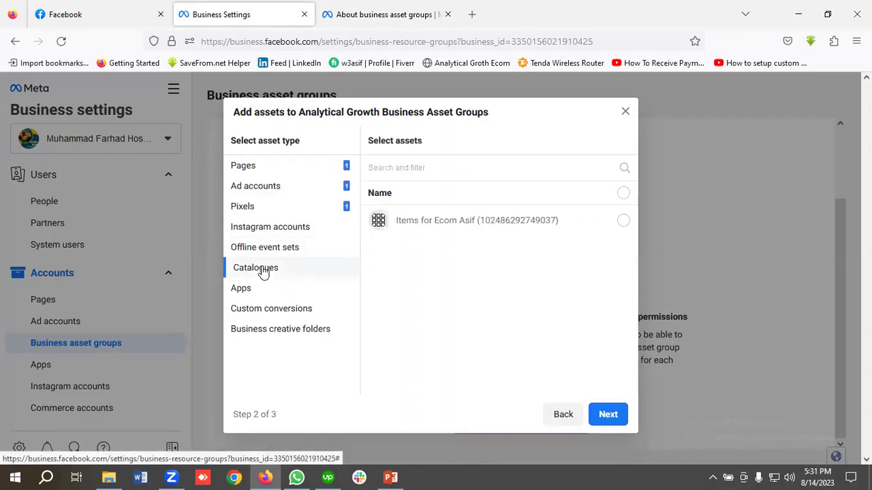
left_click(623, 221)
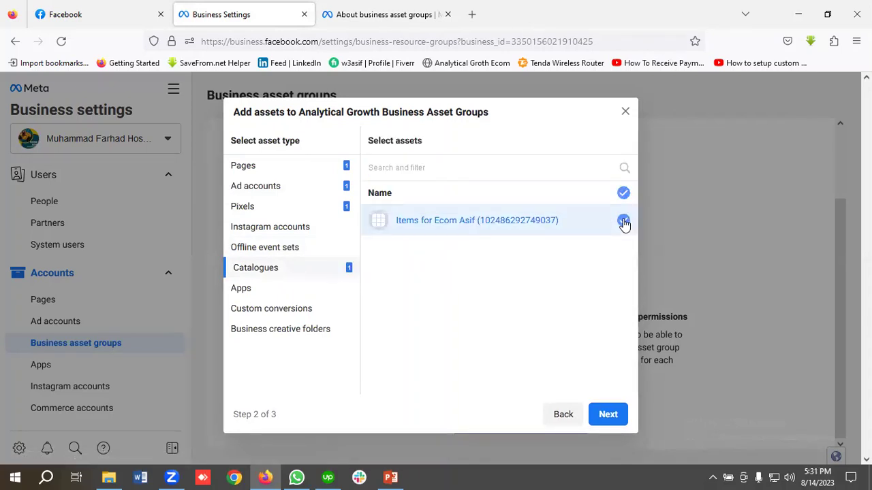
left_click(259, 290)
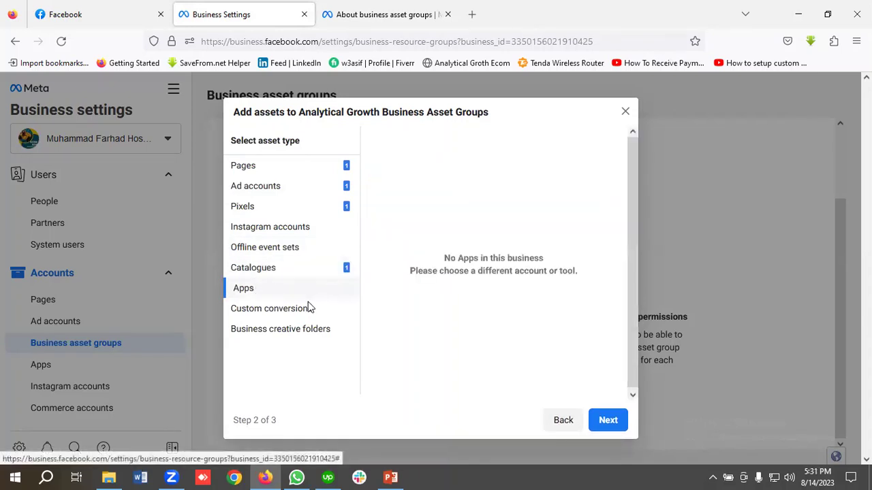
left_click(284, 315)
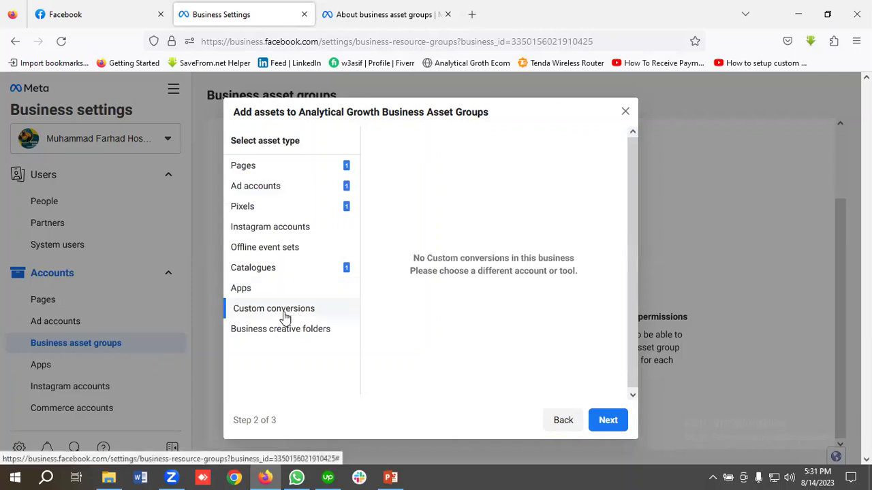
left_click(312, 332)
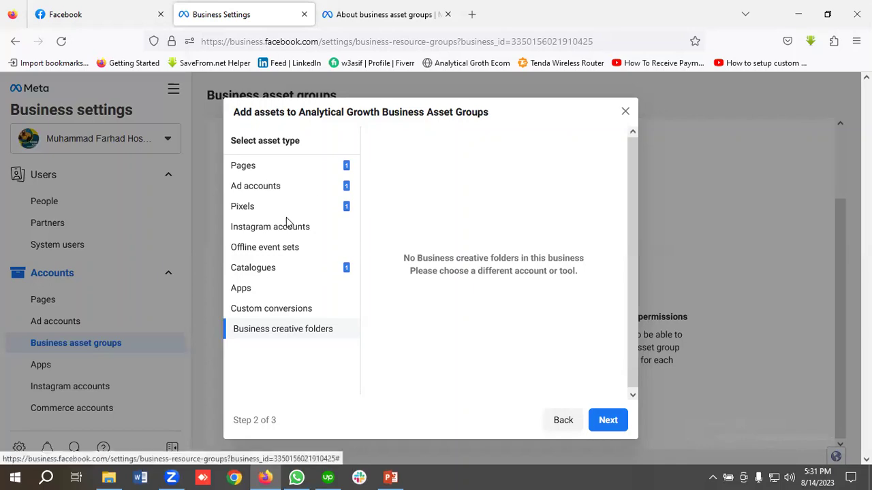
- Give the selected person View and Manage reporting data permissions, then create the group
left_click(610, 420)
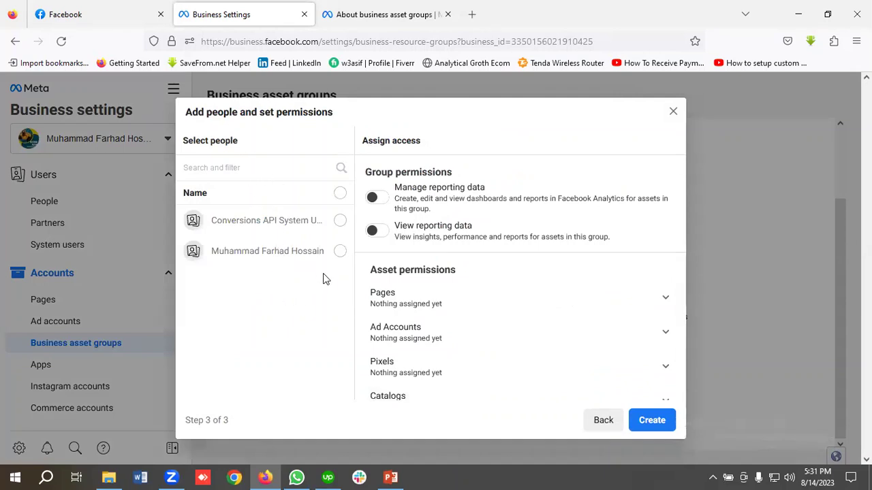
left_click(339, 251)
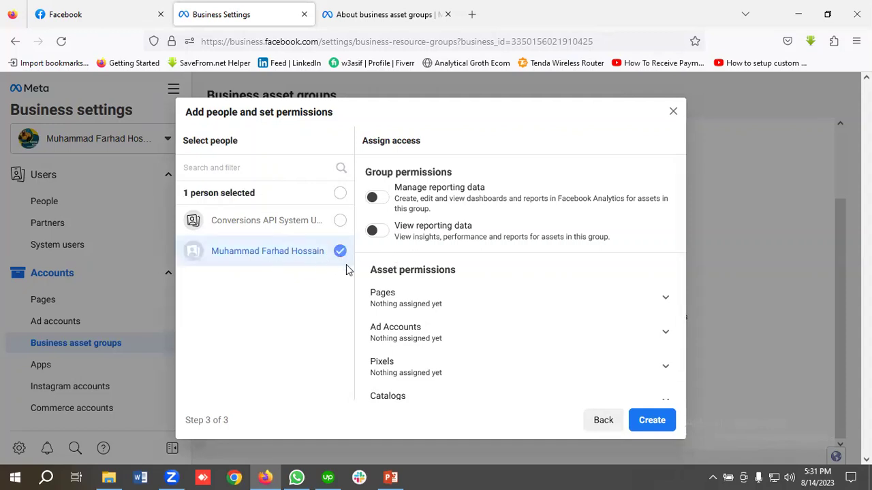
scroll(458, 271, "down", 1)
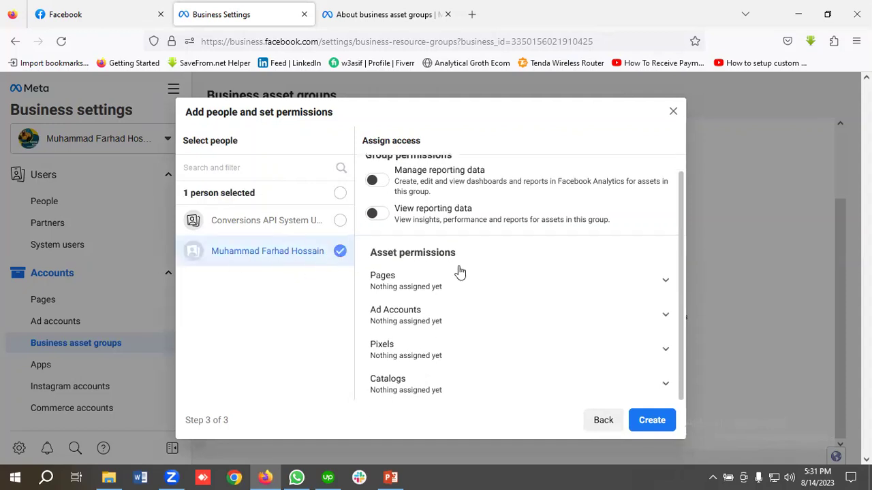
scroll(417, 264, "up", 1)
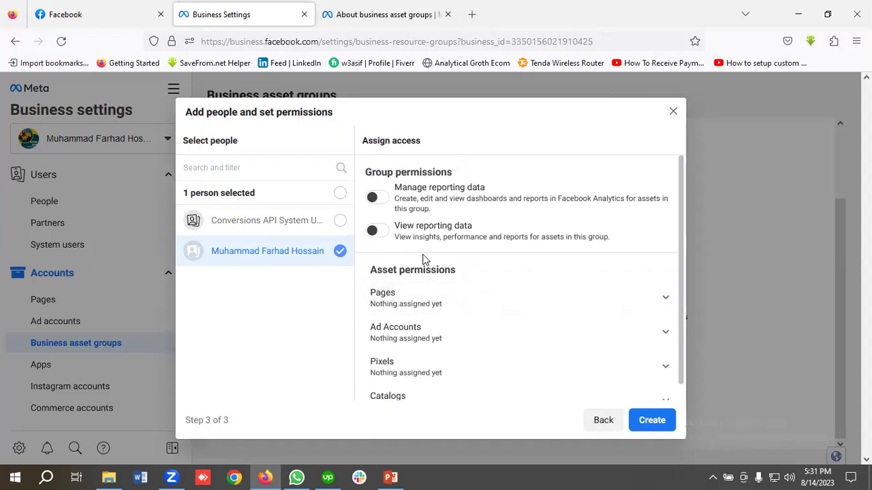
left_click(374, 231)
left_click(379, 198)
scroll(539, 293, "down", 4)
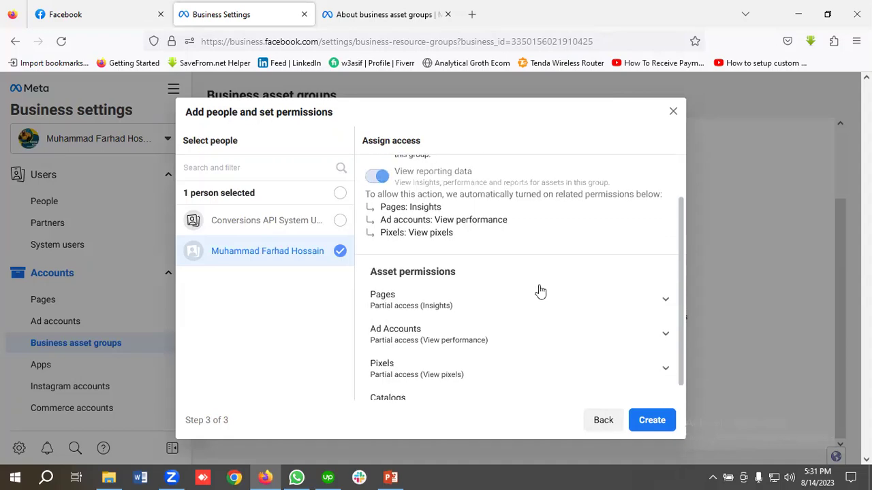
left_click(649, 422)
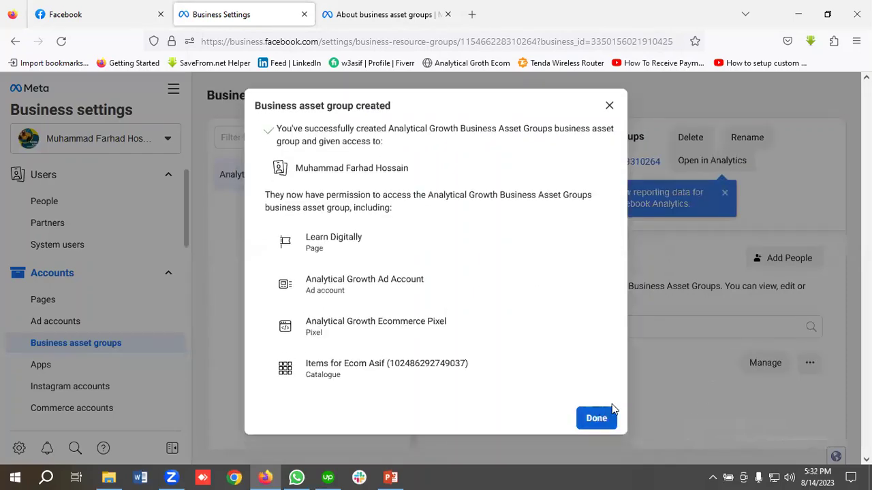
- Dismiss the creation confirmation and reporting tip, then bring up Add People for the group
left_click(596, 420)
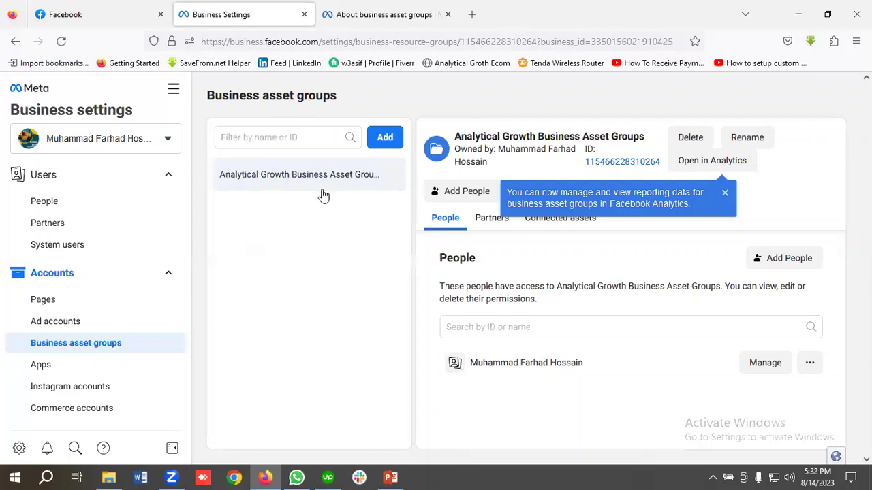
left_click(725, 193)
left_click(463, 193)
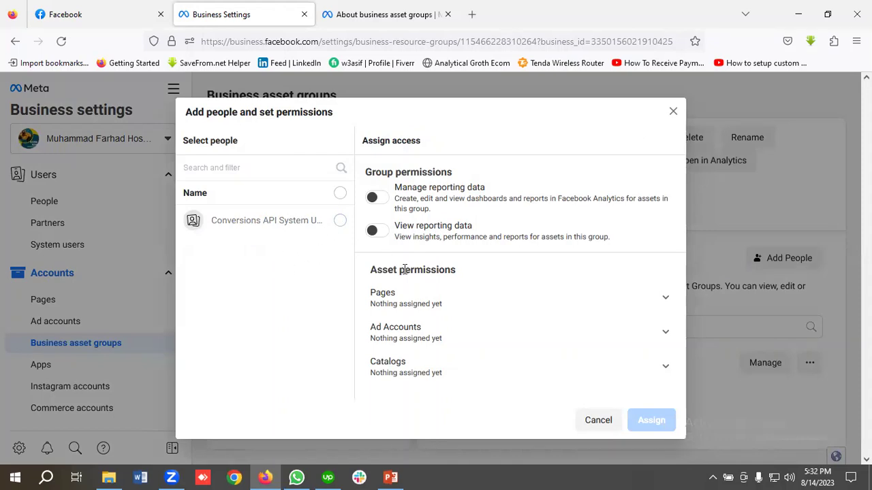
- Cancel the Add people, Assign Partners and Add Assets forms without making changes
left_click(673, 114)
left_click(552, 194)
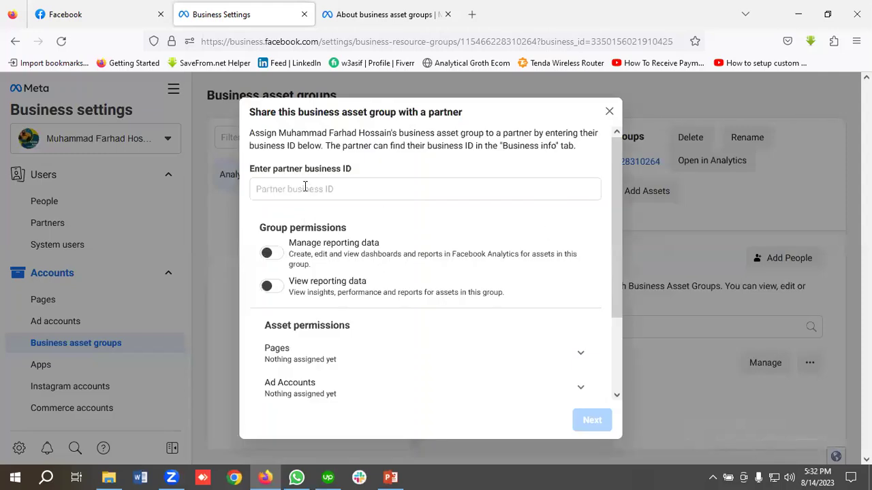
left_click(306, 189)
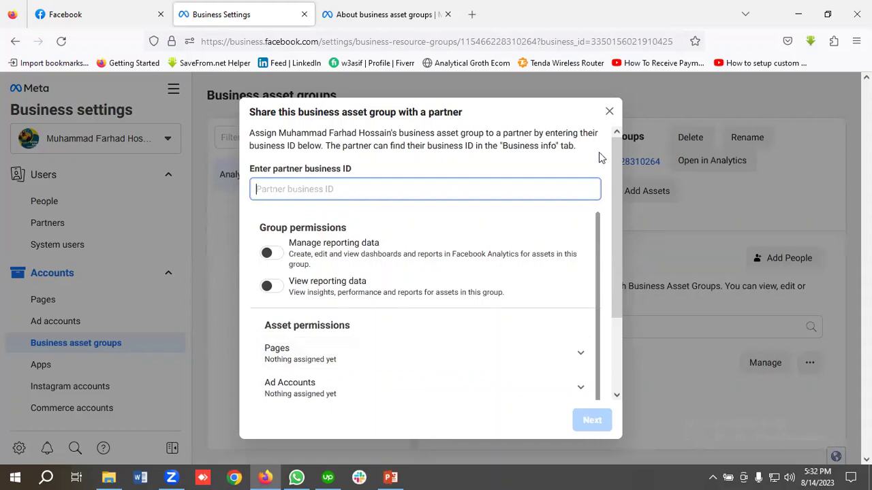
left_click(607, 110)
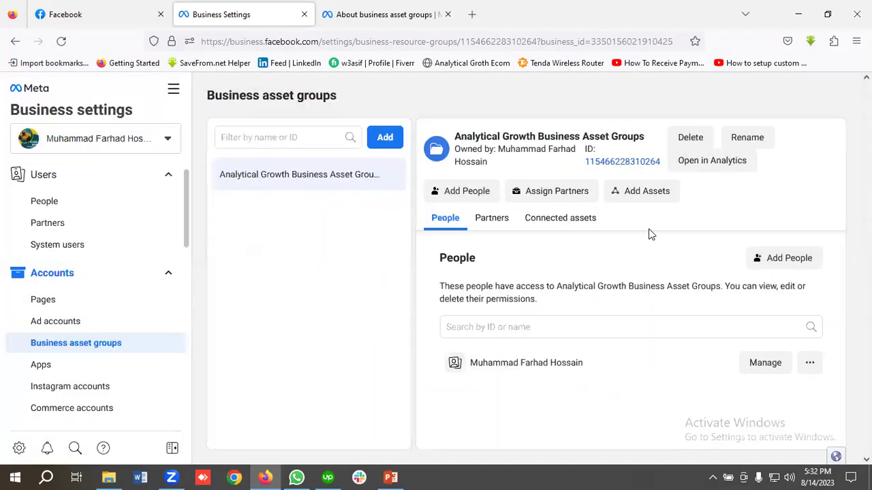
left_click(640, 194)
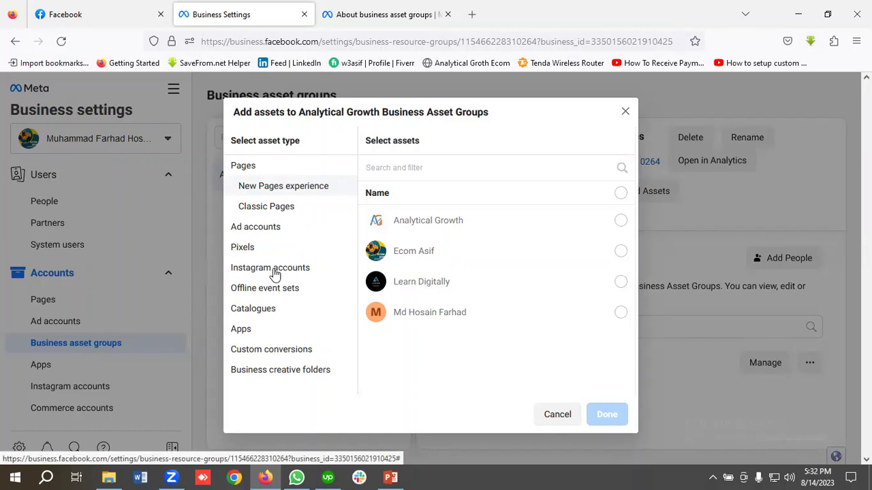
left_click(626, 112)
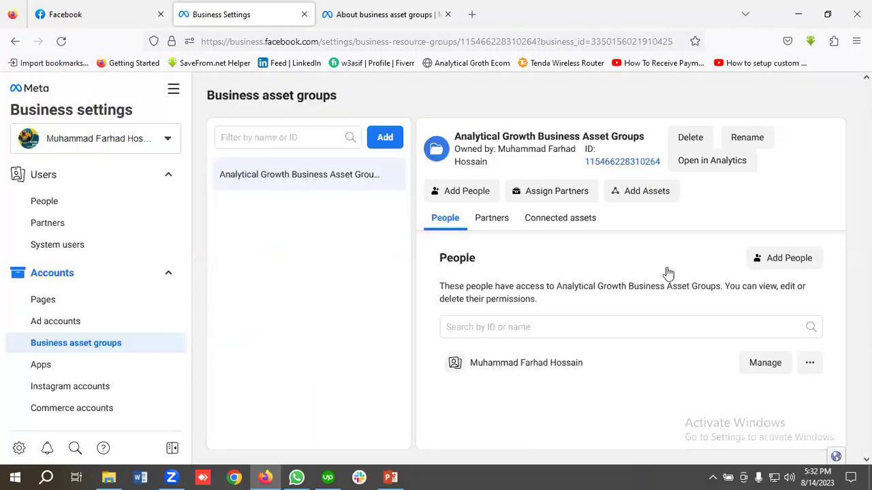
- Review the Connected assets list, including Learn Digitally and Analytical Growth Ad Account
left_click(562, 225)
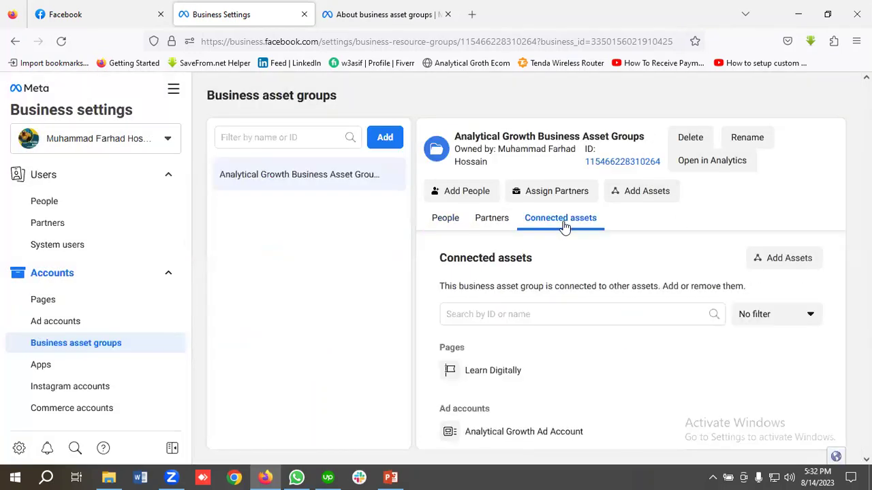
scroll(560, 310, "down", 1)
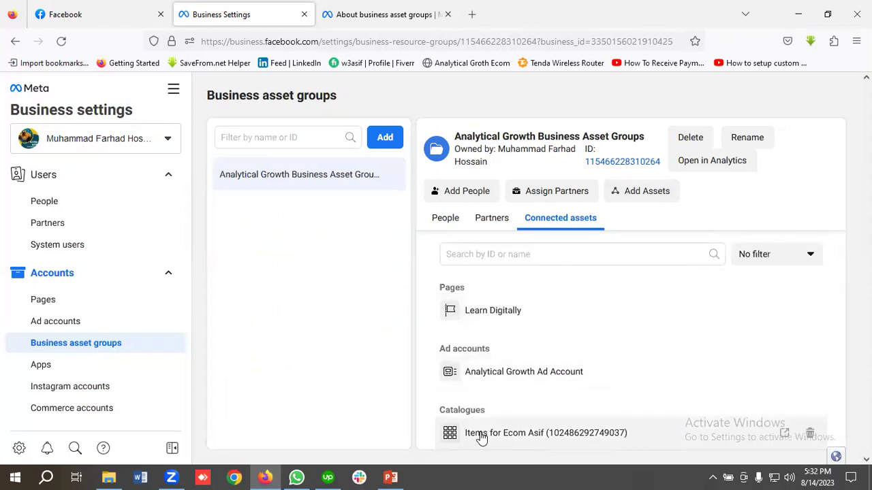
scroll(553, 407, "up", 1)
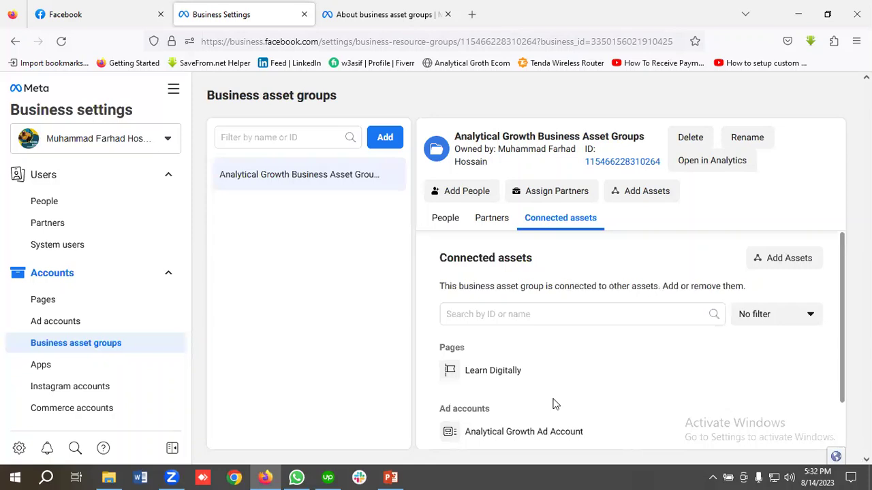
scroll(572, 341, "down", 1)
scroll(559, 345, "up", 1)
scroll(558, 344, "down", 1)
scroll(566, 340, "up", 1)
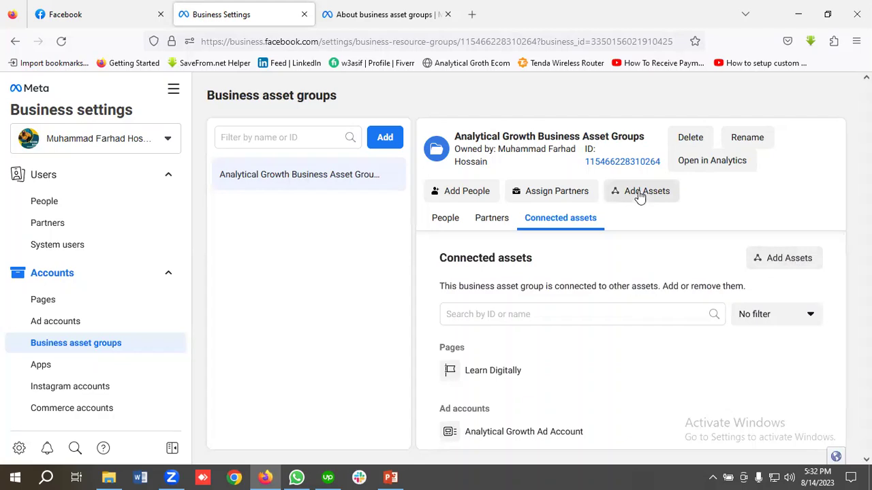
left_click(779, 257)
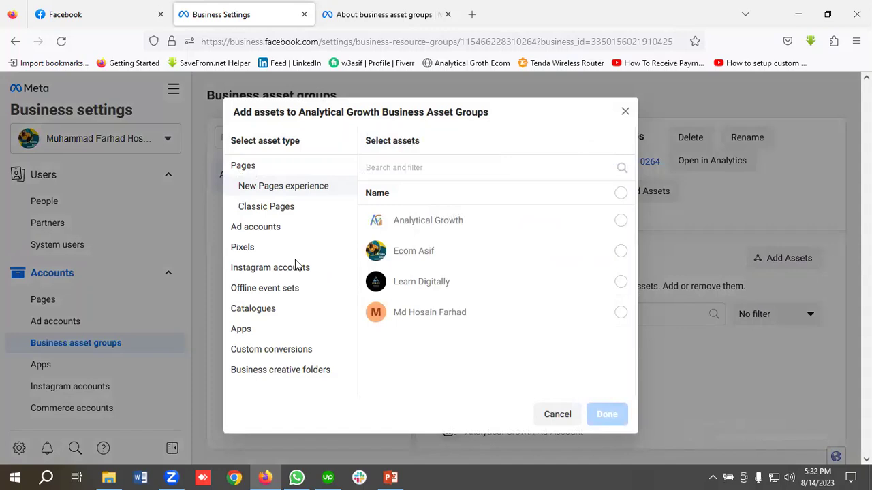
left_click(626, 112)
scroll(561, 277, "down", 1)
scroll(561, 278, "up", 1)
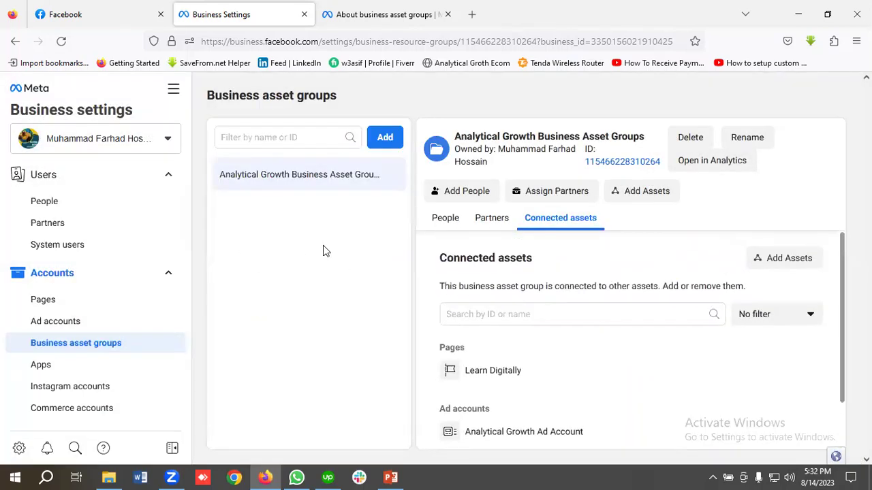